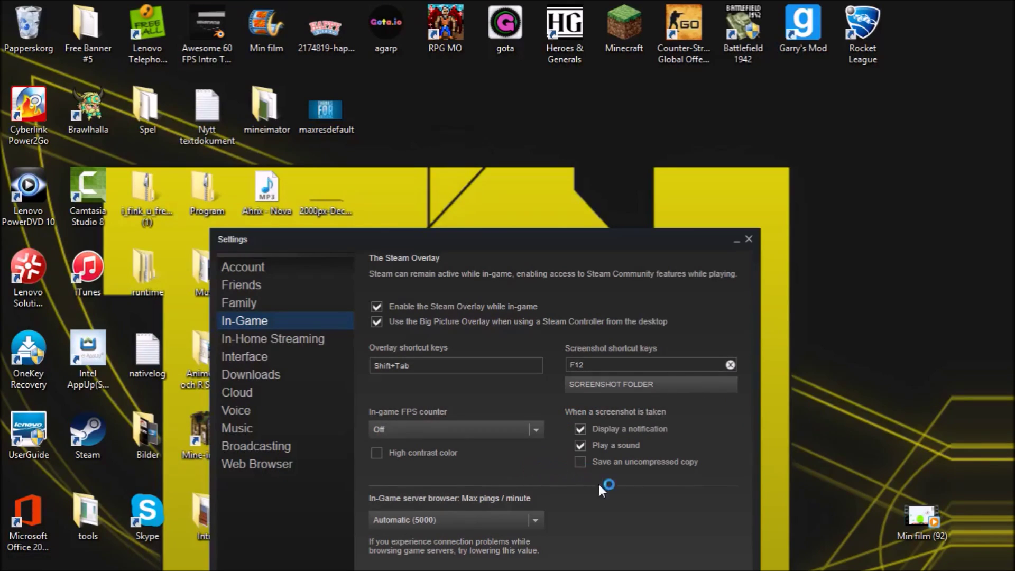
Disable the Steam overlay while in-game in Steam's In-Game settings.
left_click(376, 307)
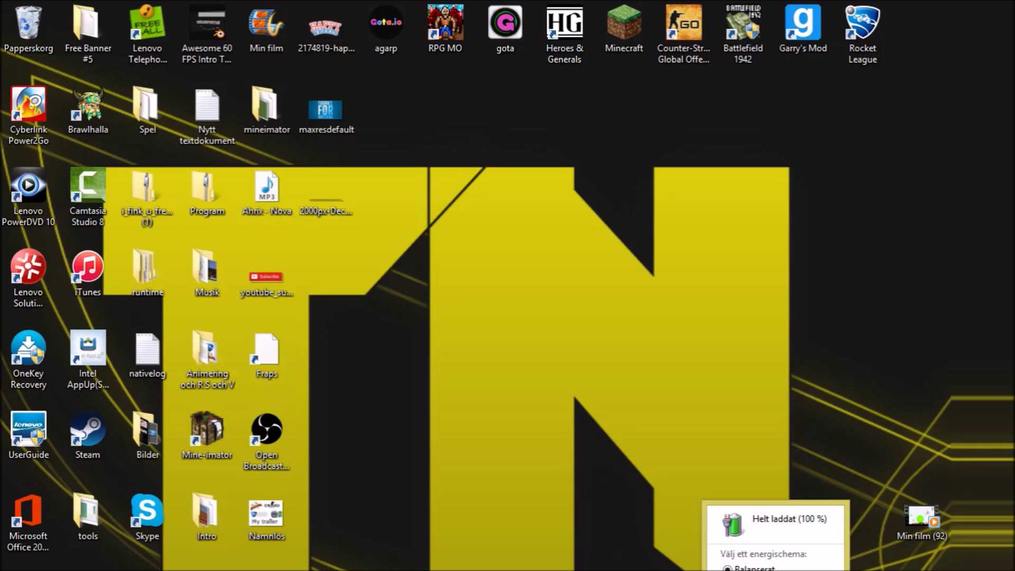
Open the advanced settings of the Balanserat power plan in Windows and expand Maximalt processortillstånd under Energisparfunktioner för processorn.
left_click(761, 570)
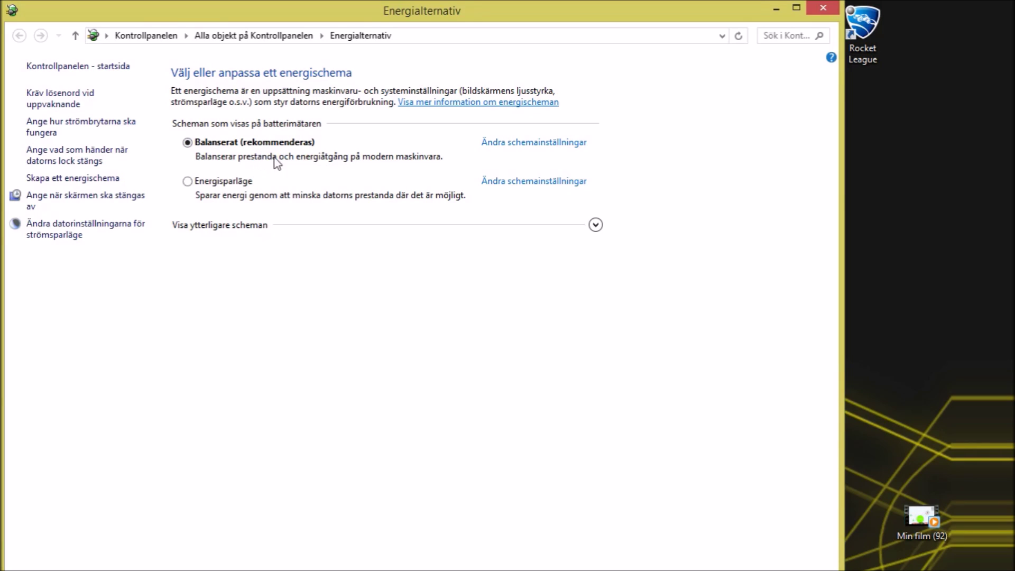
left_click(550, 149)
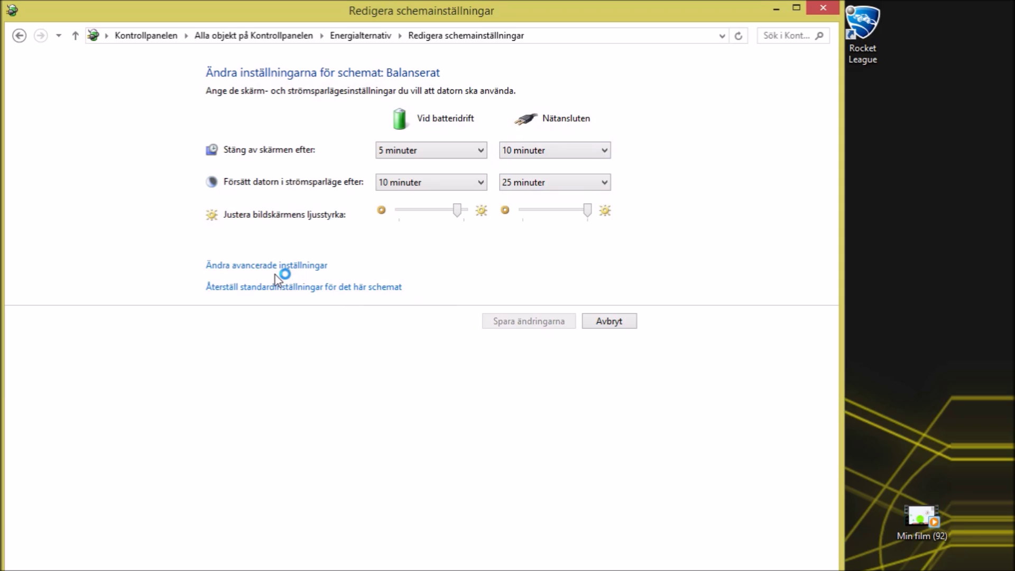
left_click(284, 267)
left_click_drag(433, 322, 431, 351)
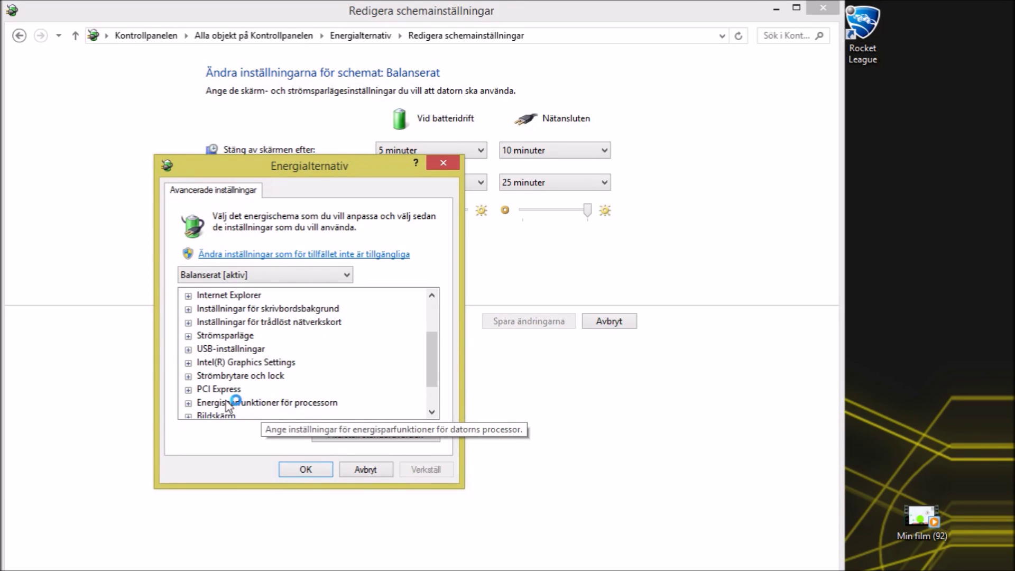
left_click(193, 402)
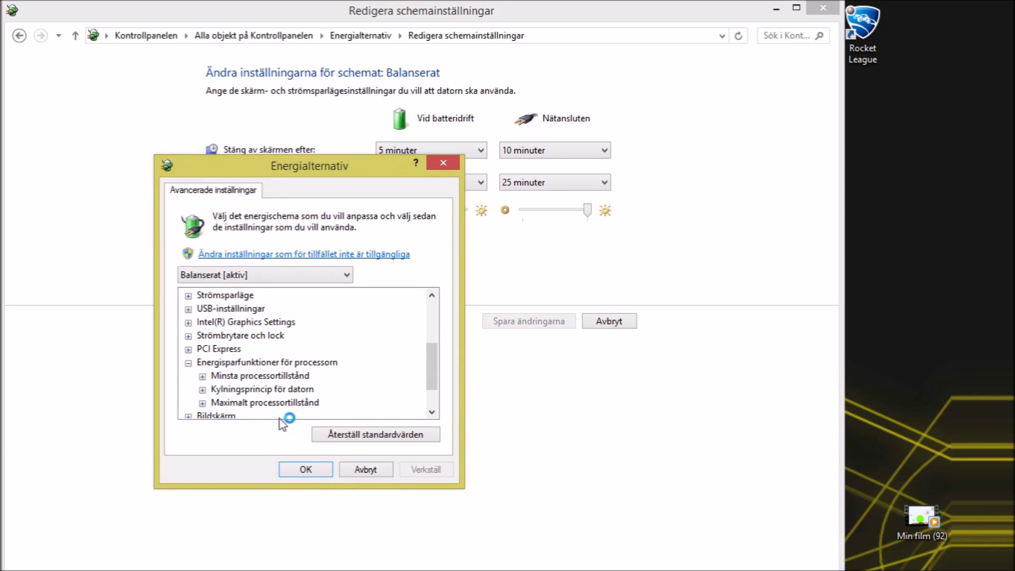
double_click(211, 402)
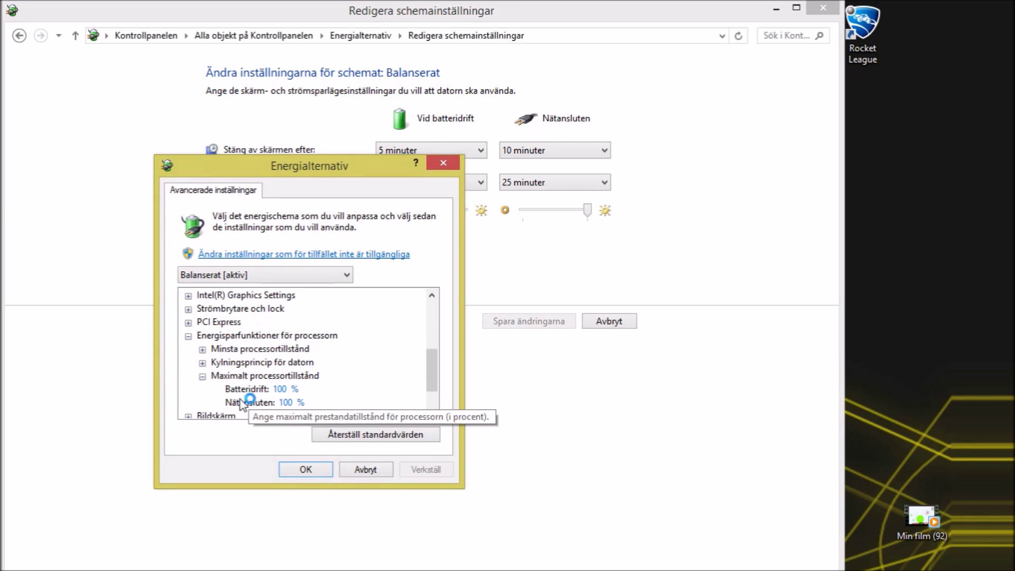
Re-enter the Batteridrift percentage for Maximalt processortillstånd.
left_click(285, 389)
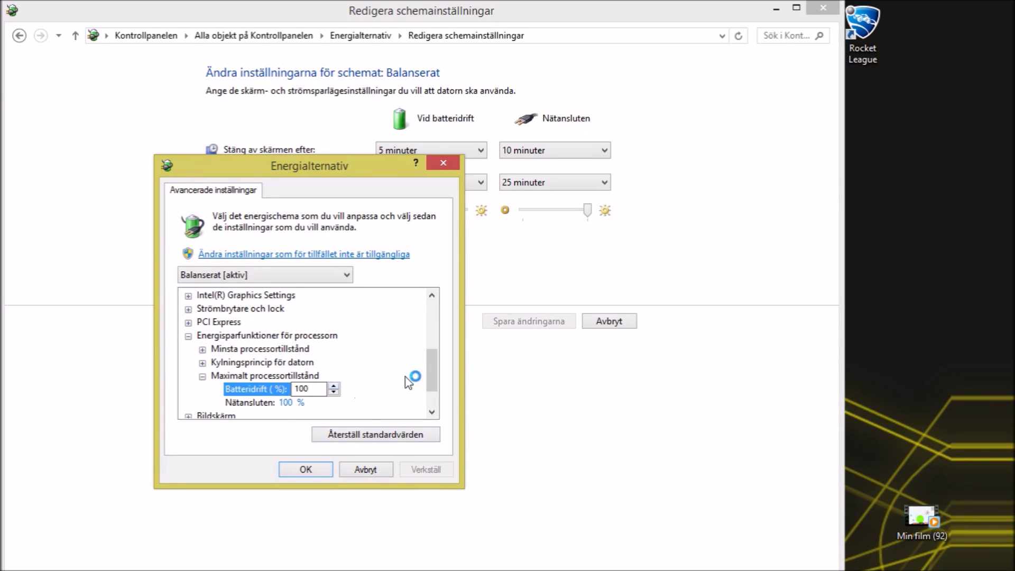
key("BackSpace")
key("BackSpace")
type("0")
key("BackSpace")
key("BackSpace")
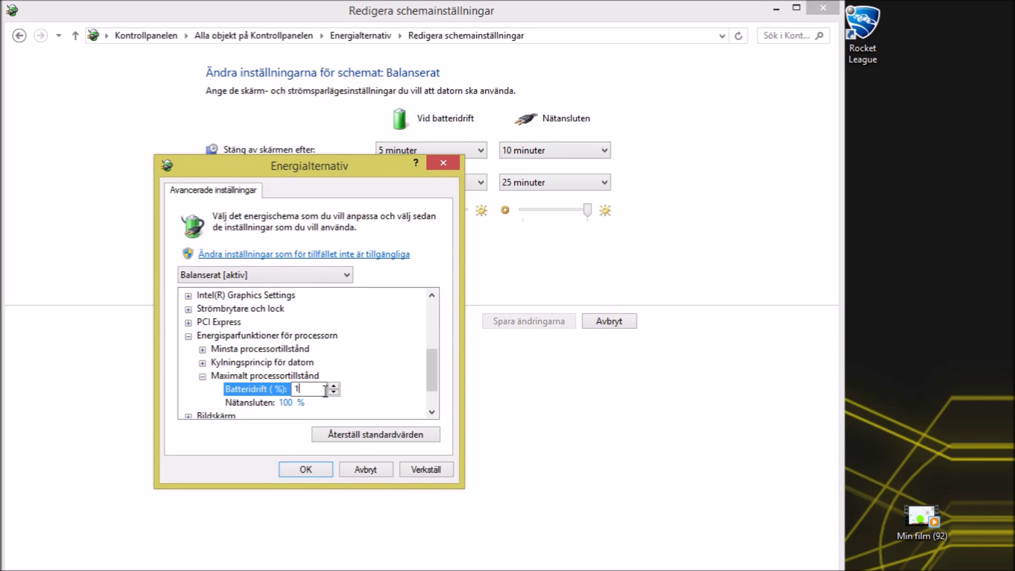
type("99")
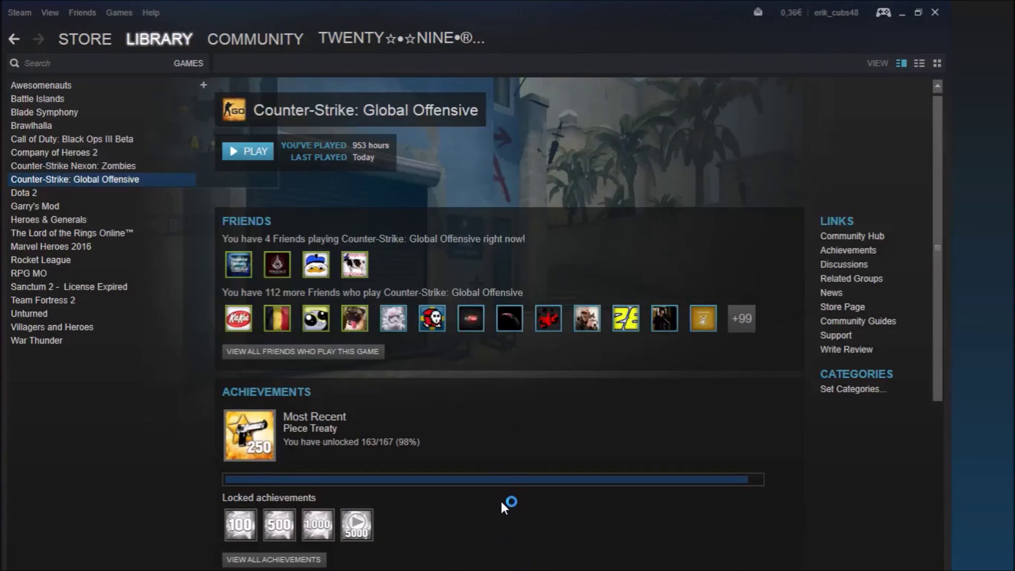
Switch to the Steam library, open the launch options of Counter-Strike: Global Offensive and select the -processheap text.
right_click(128, 179)
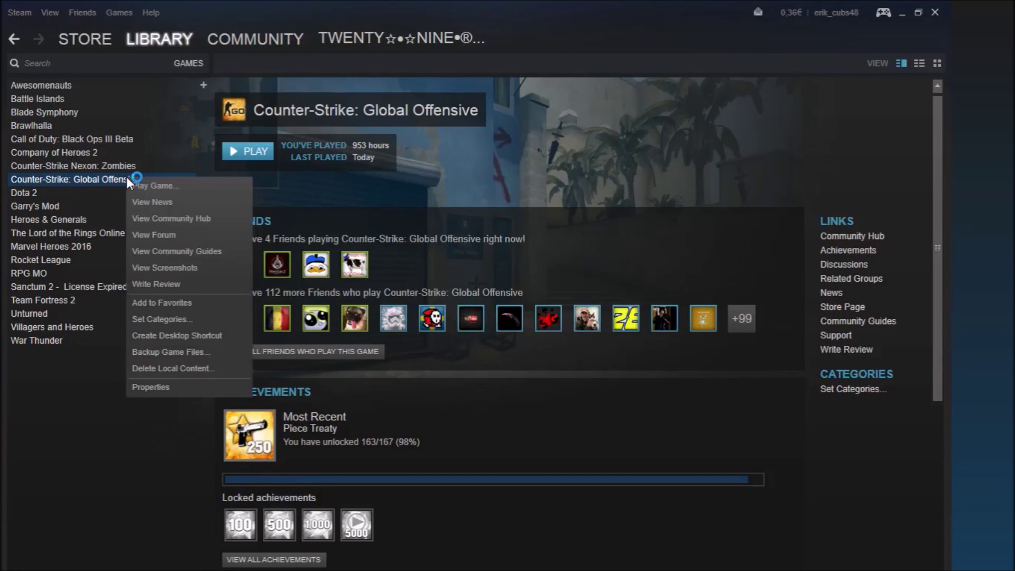
left_click(164, 385)
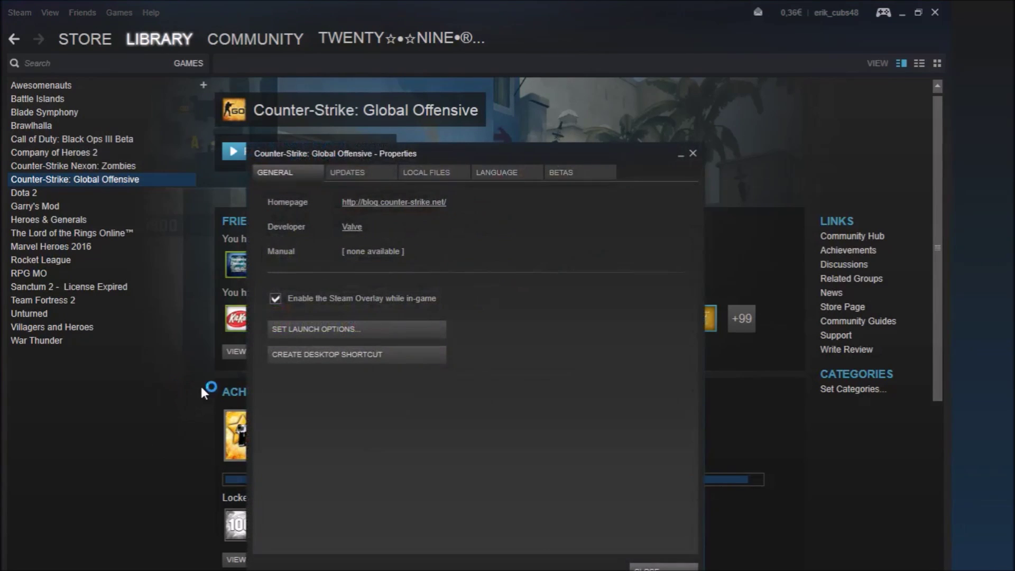
left_click(338, 331)
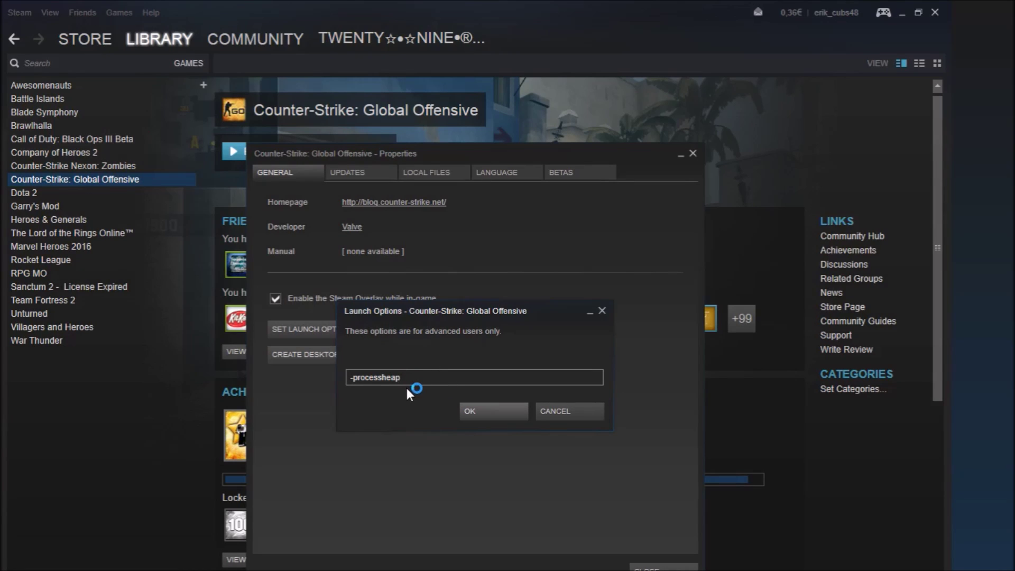
left_click_drag(421, 378, 328, 382)
left_click(417, 379)
left_click_drag(401, 378, 345, 374)
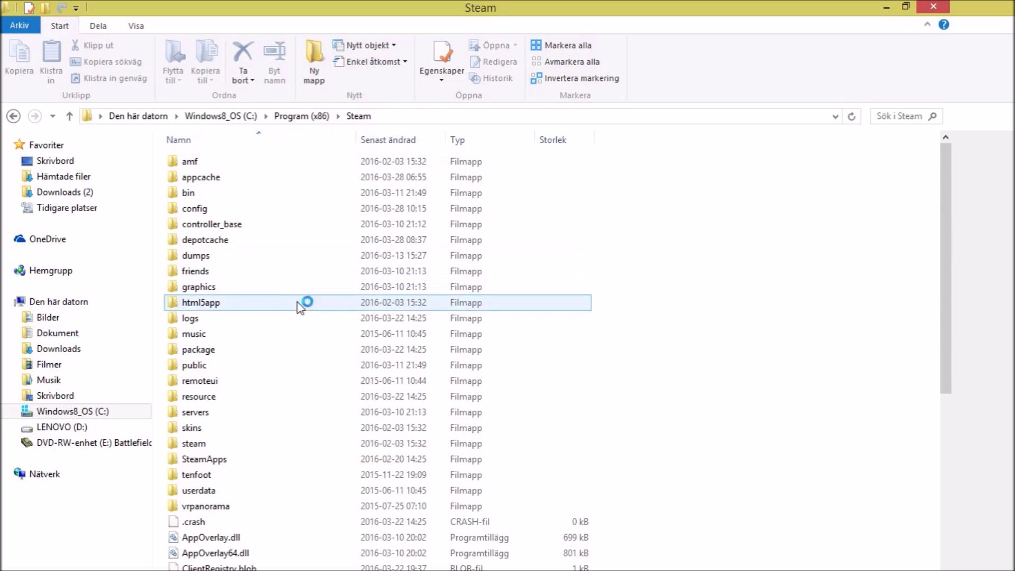
Open the userdata folder inside the Steam program folder in File Explorer.
double_click(240, 490)
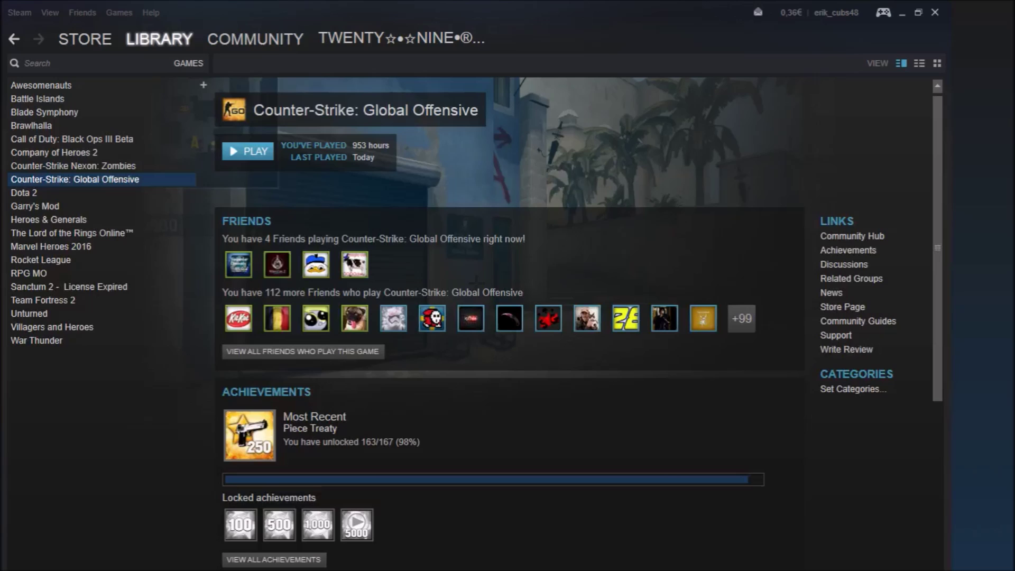
Return to Steam and open the profile's item inventory, passing through the badges page.
mouse_move(389, 48)
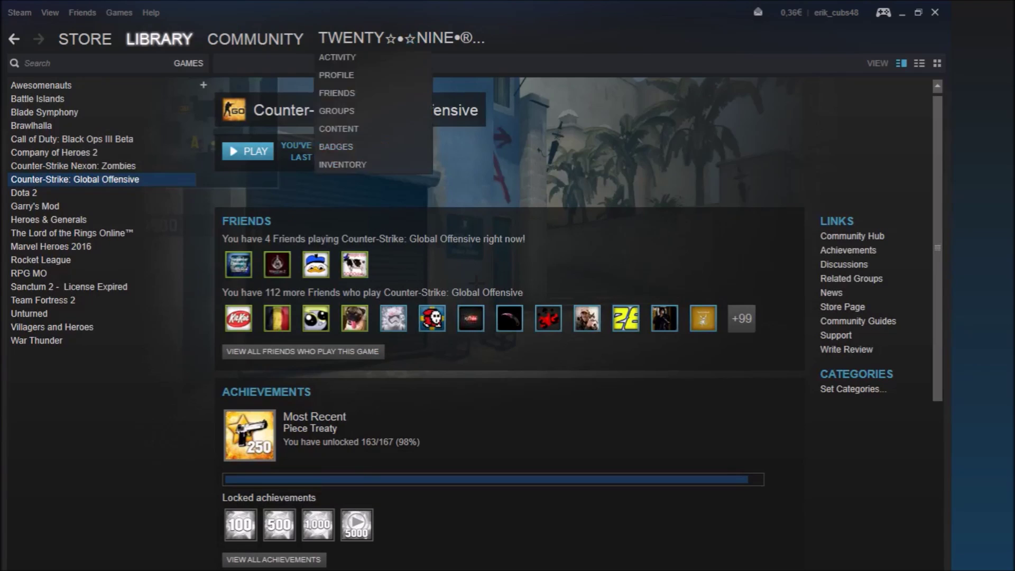
left_click(331, 152)
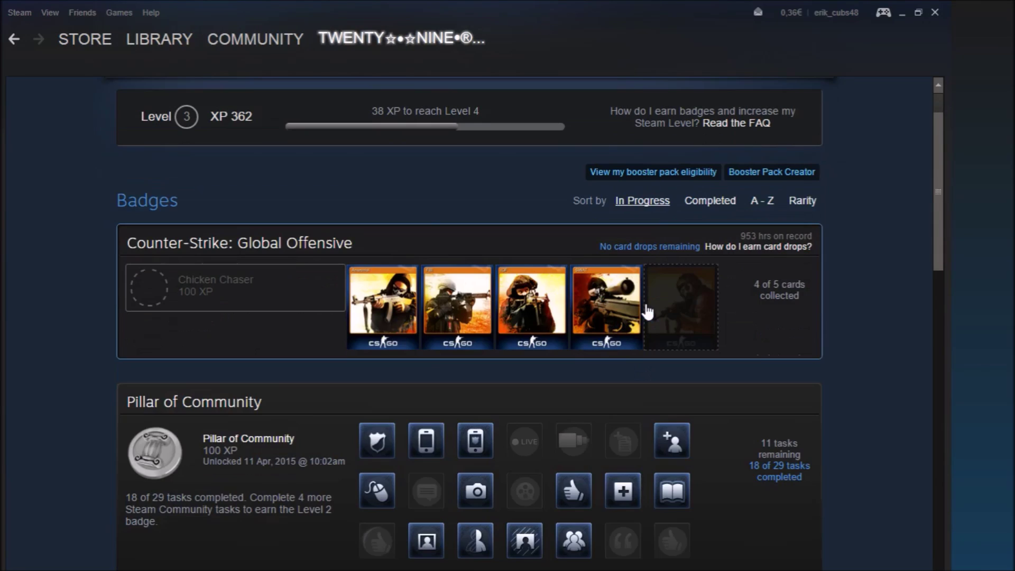
left_click_drag(645, 310, 427, 75)
left_click(360, 87)
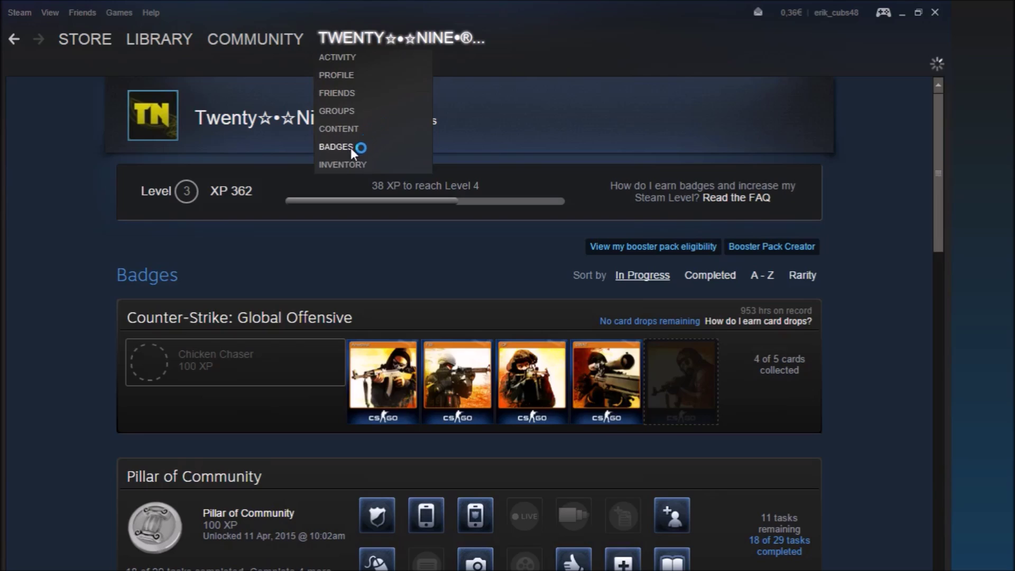
left_click(342, 164)
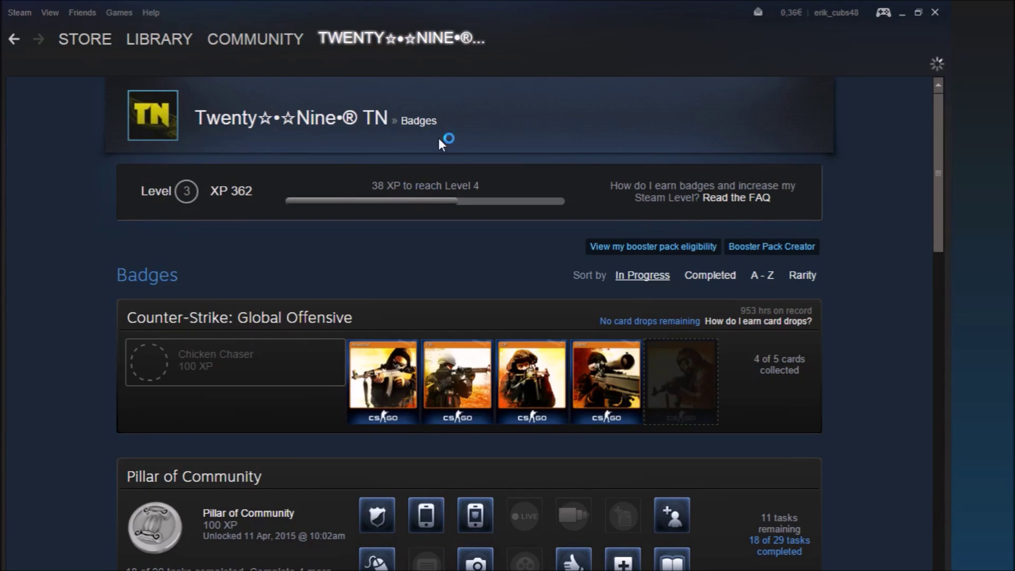
Open the trade offers page on who can send offers and locate the account's ID within the trade URL.
left_click(710, 199)
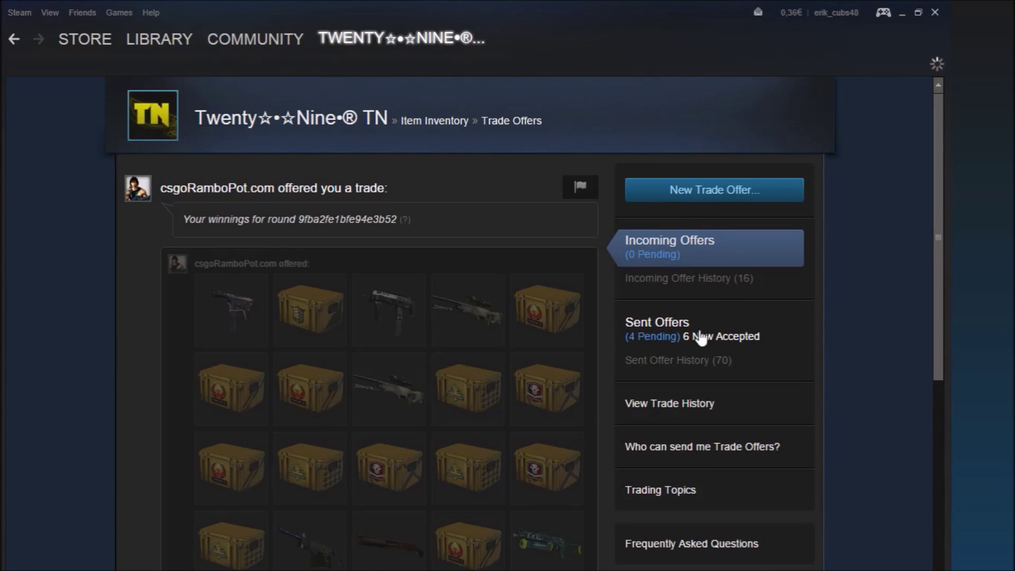
left_click(693, 454)
scroll(528, 502, "down", 1)
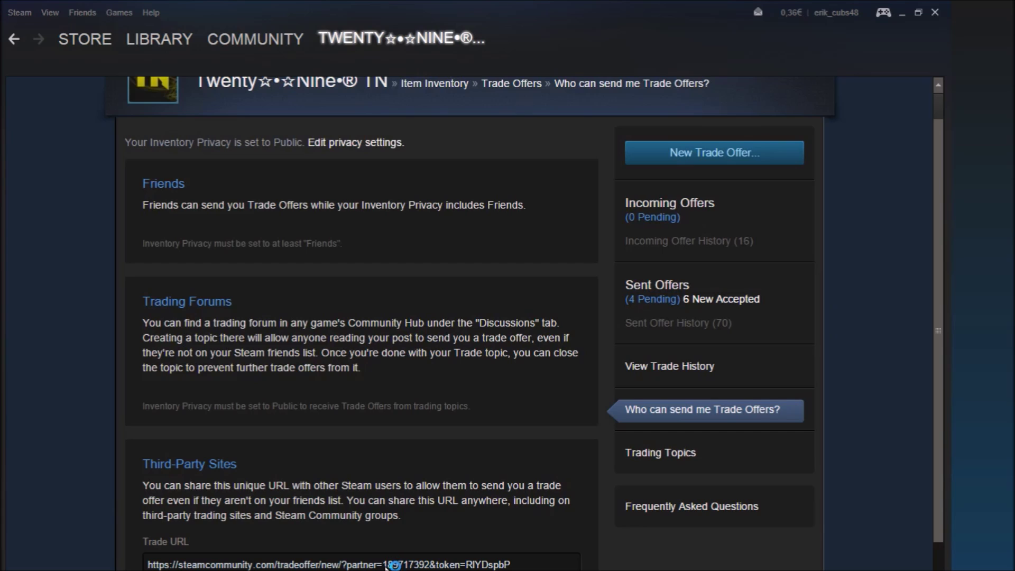
left_click_drag(148, 564, 382, 564)
left_click(411, 564)
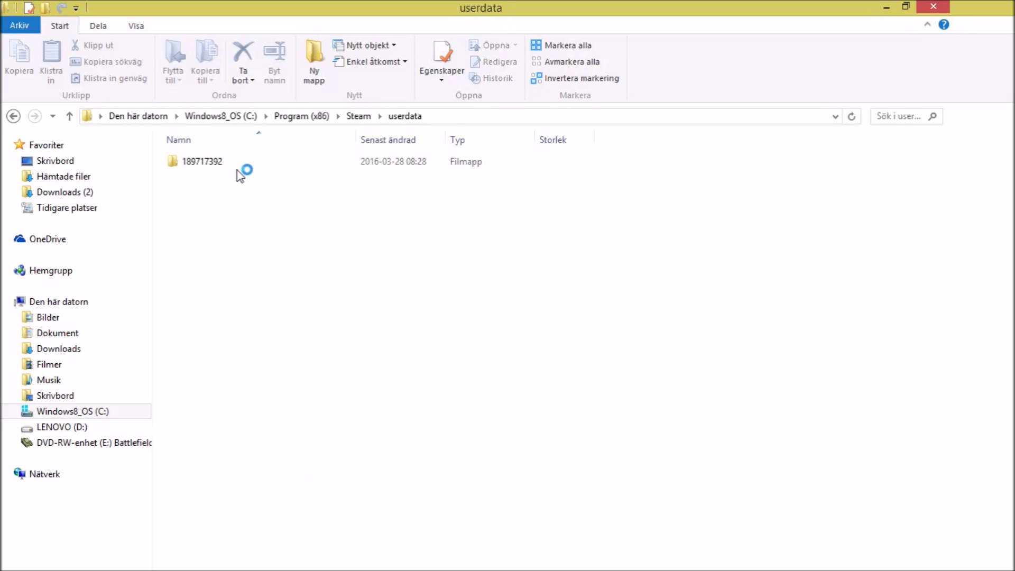
Switch to File Explorer, open the account's numbered folder in userdata and select the 730 folder, checking its available actions.
left_click(242, 166)
double_click(243, 165)
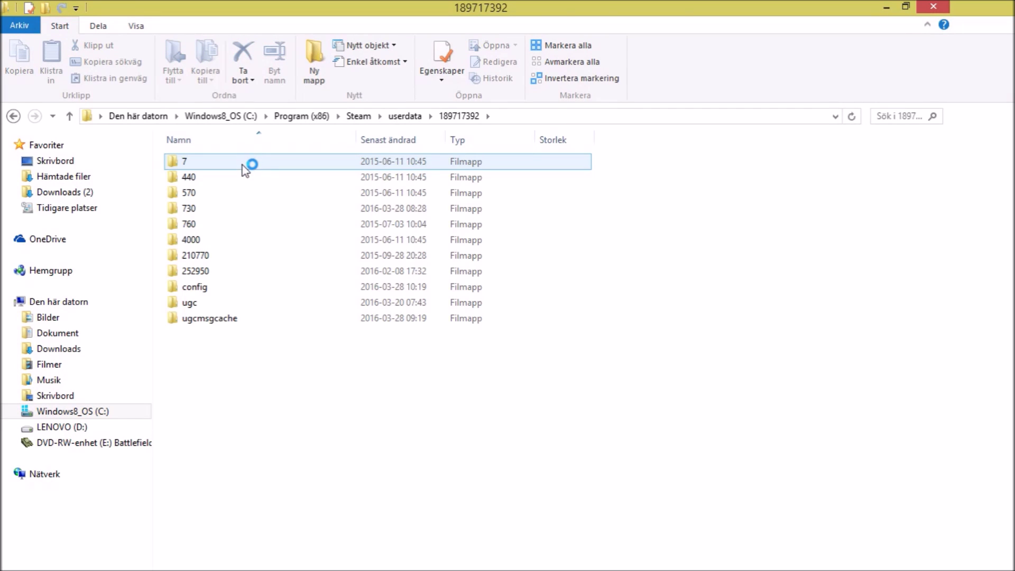
left_click(236, 208)
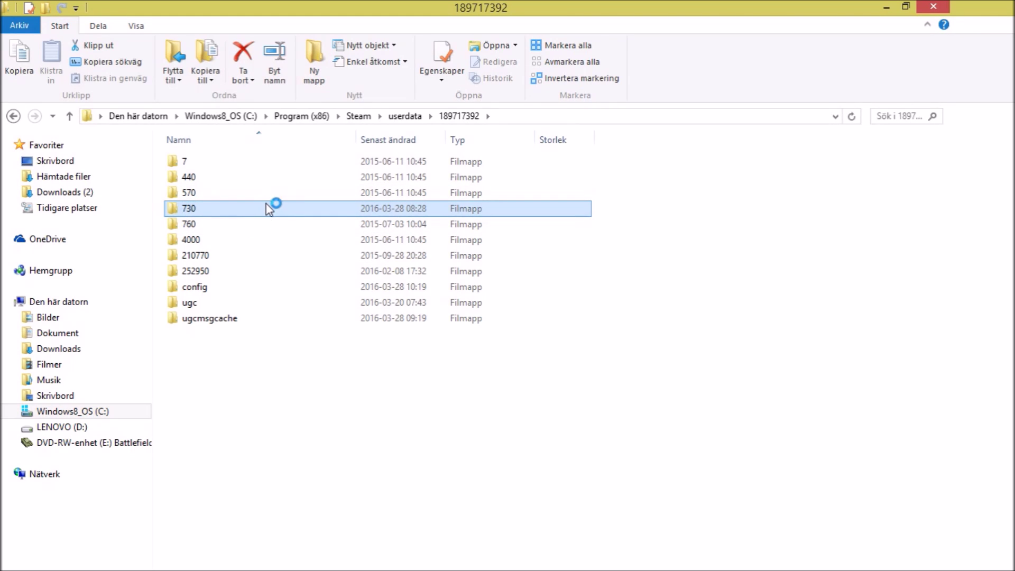
left_click(403, 194, "ctrl")
left_click(498, 194, "ctrl")
right_click(529, 209)
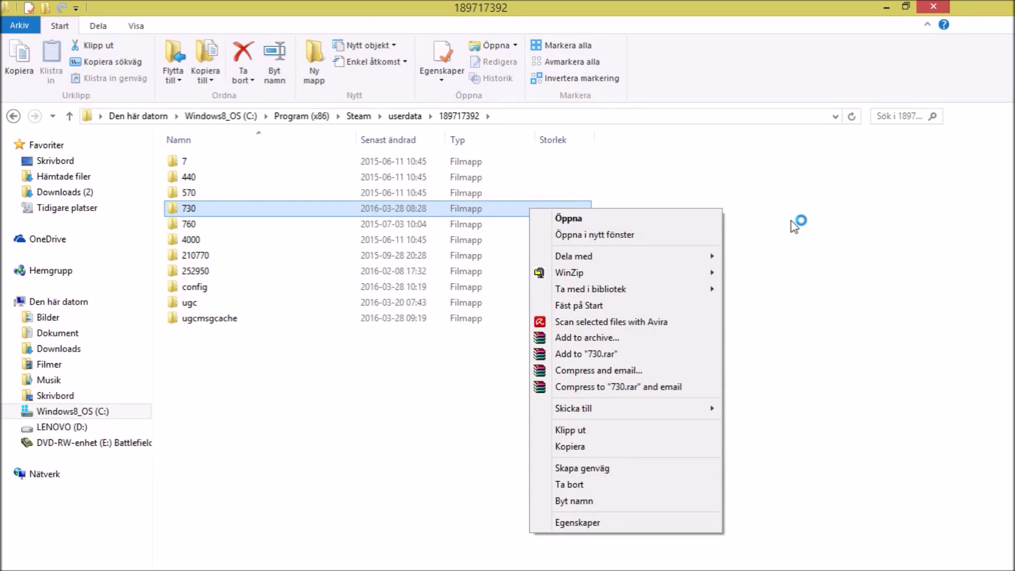
left_click(764, 155)
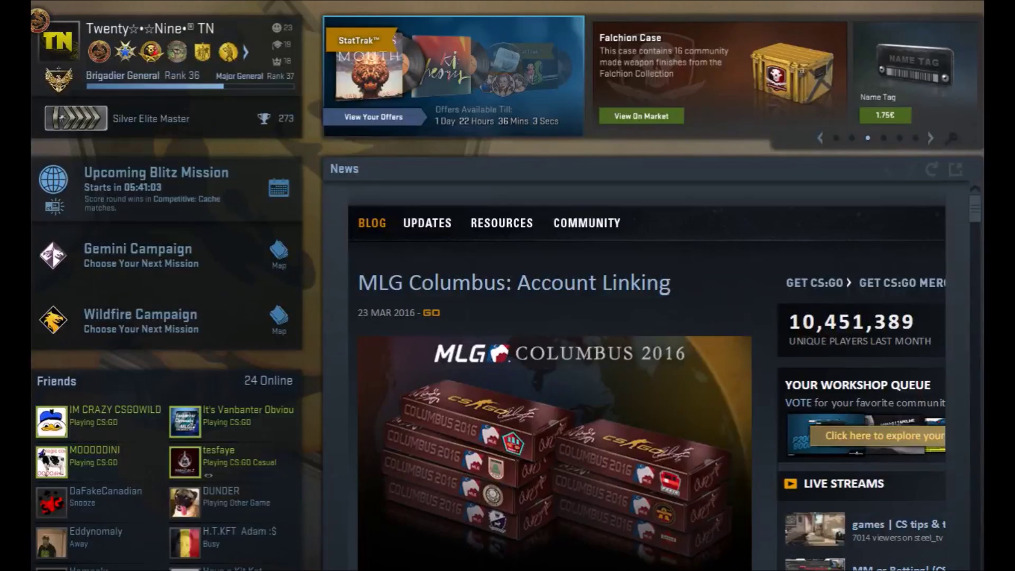
Switch to Counter-Strike: Global Offensive and run fps_max 0 in the developer console.
key("grave")
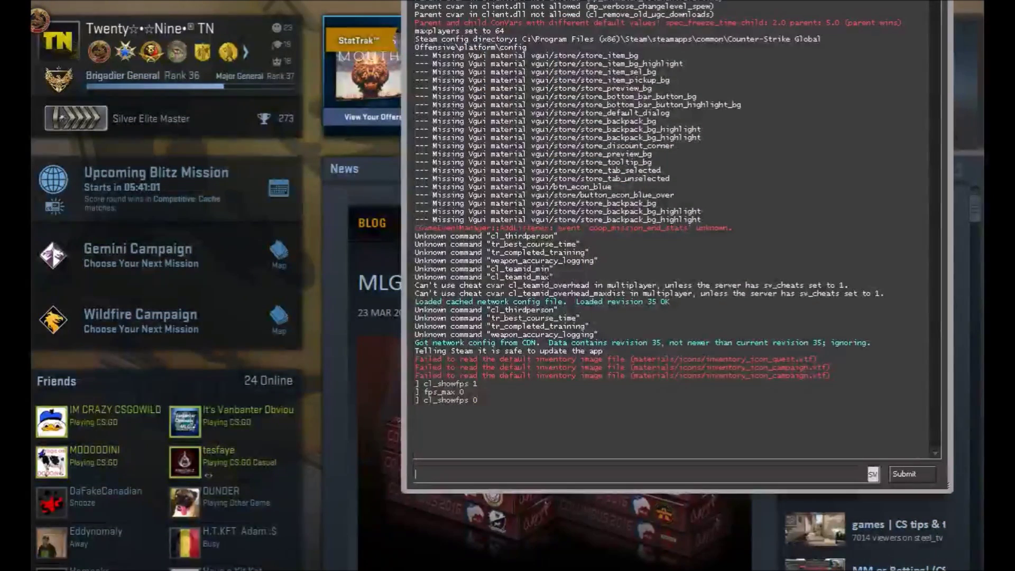
type("max")
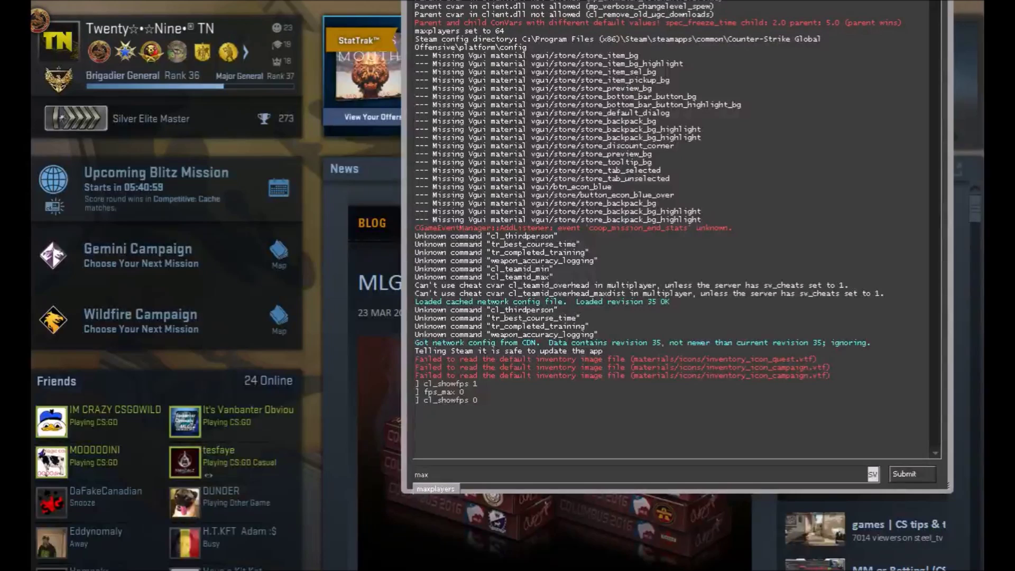
key("Up")
key("Up")
key("Return")
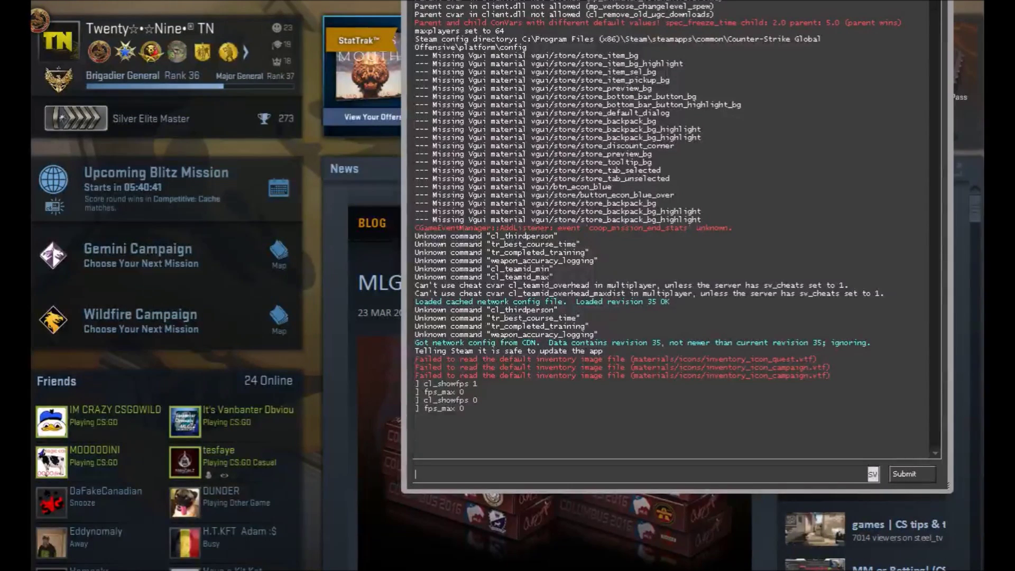